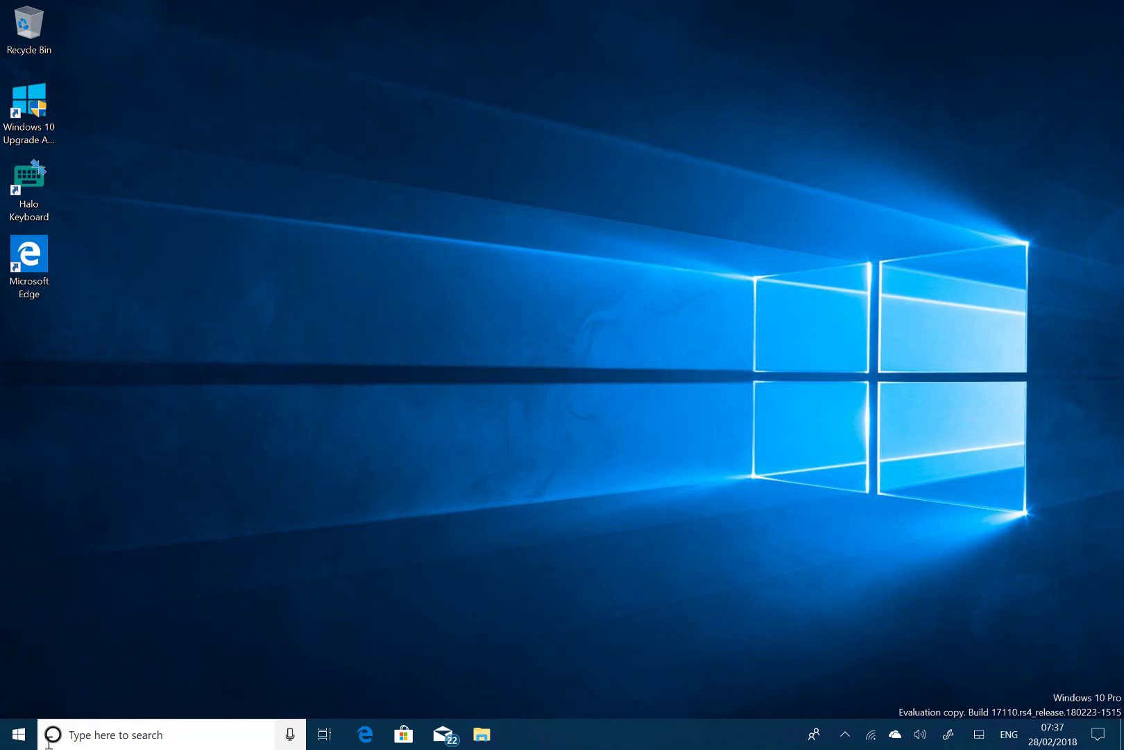
- Launch Microsoft Edge from the taskbar to show the Edge Tips page about Edge for iOS and Android
click(365, 733)
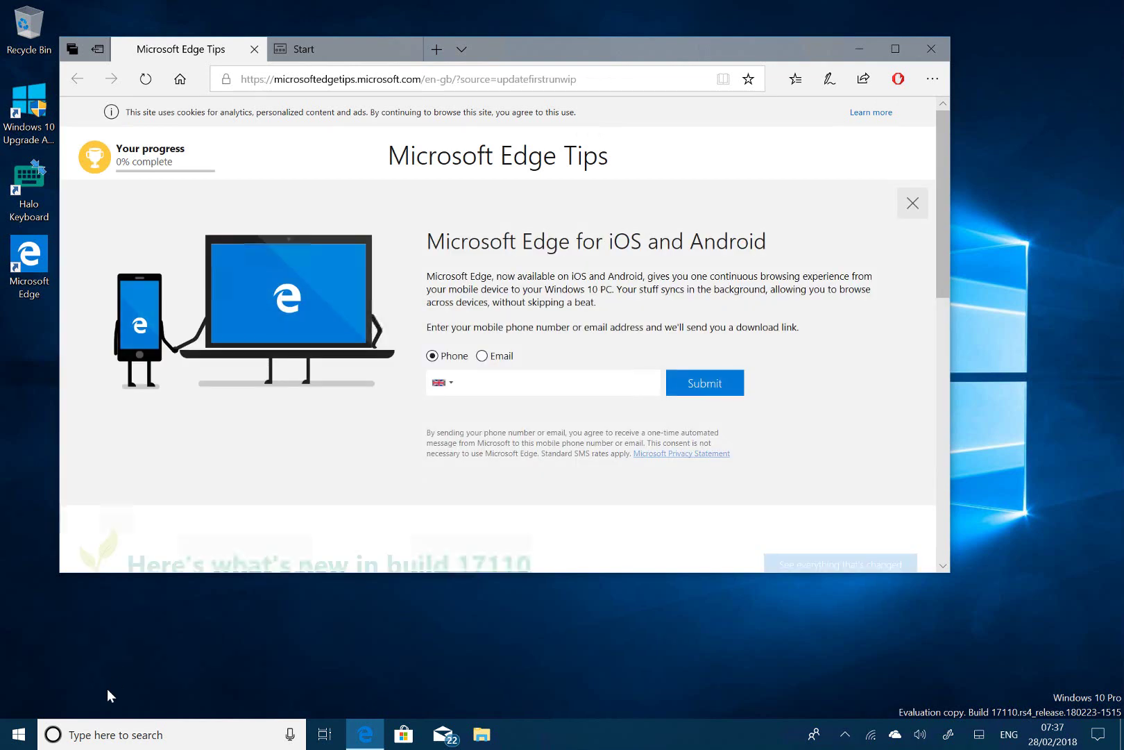
click(29, 743)
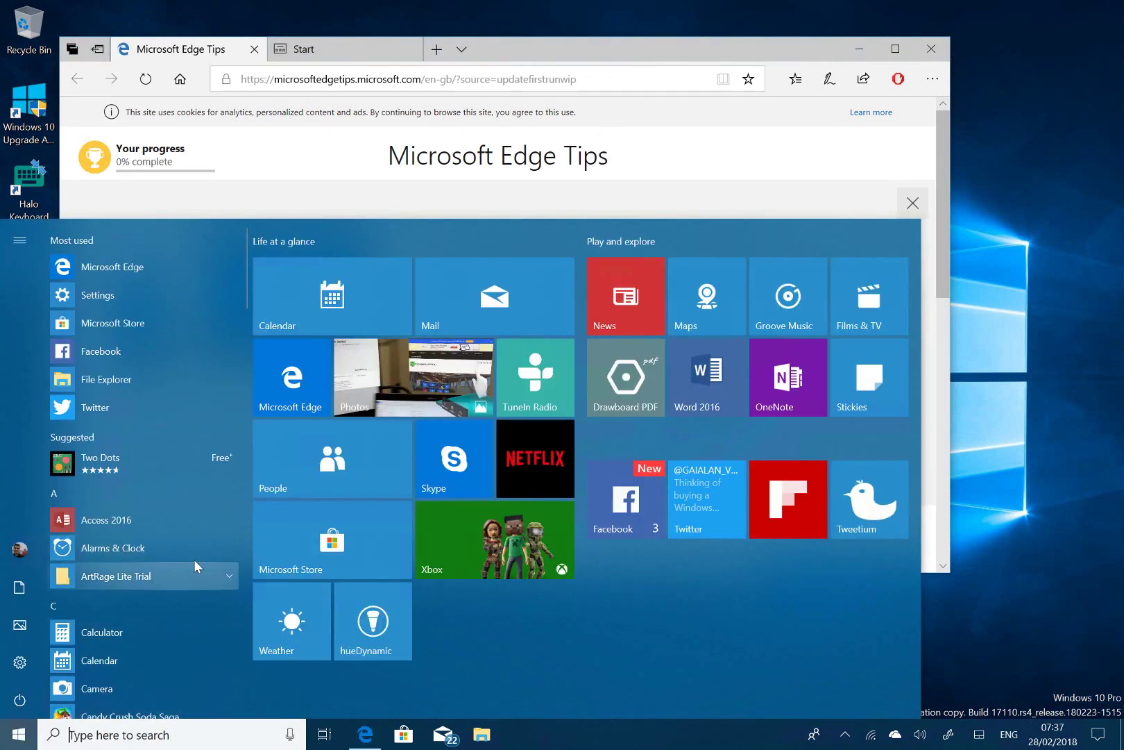
click(338, 544)
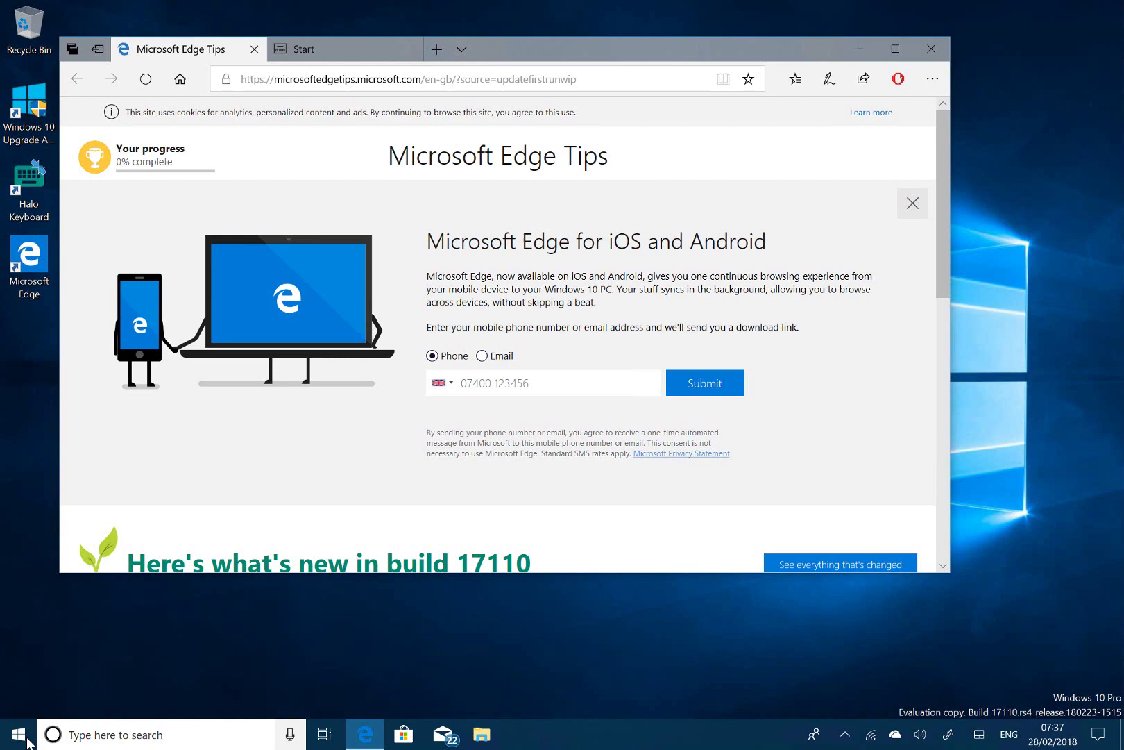
click(27, 743)
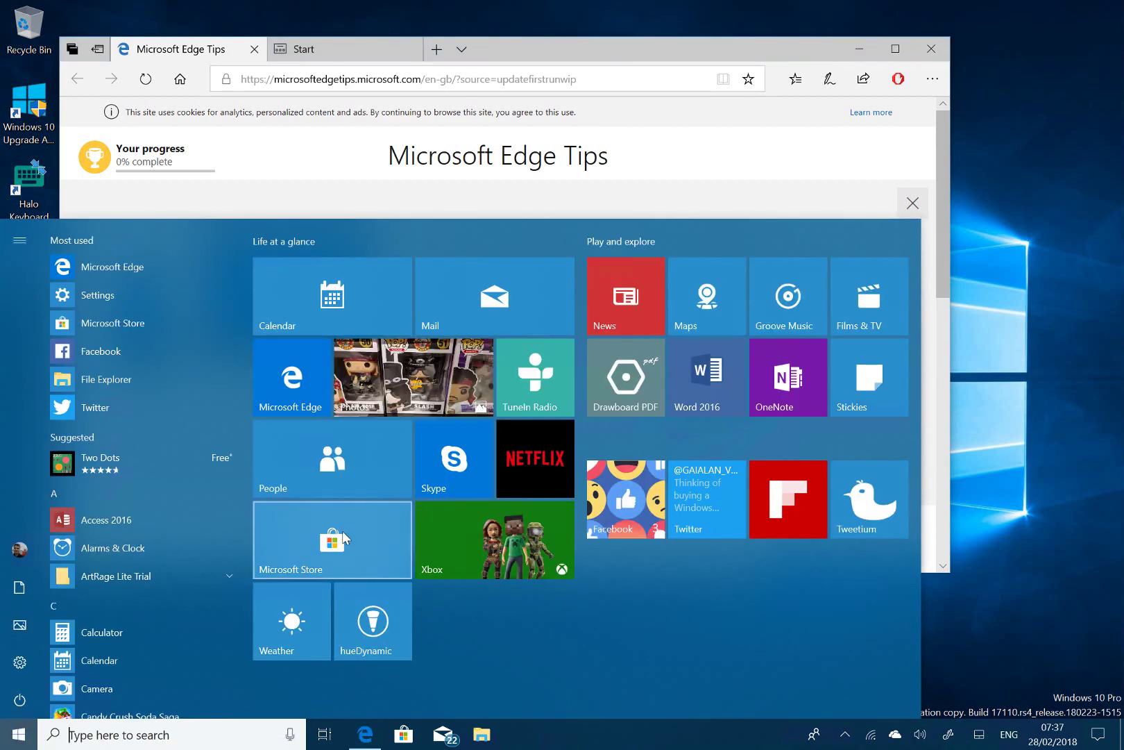
click(343, 537)
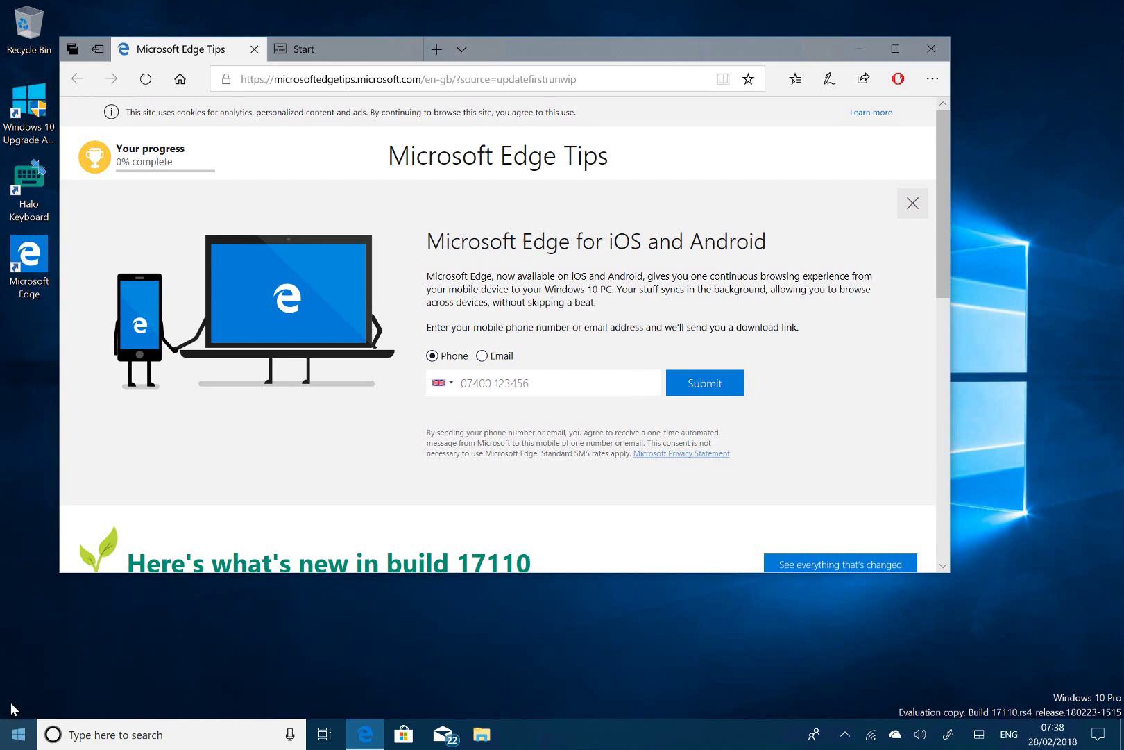
key(super)
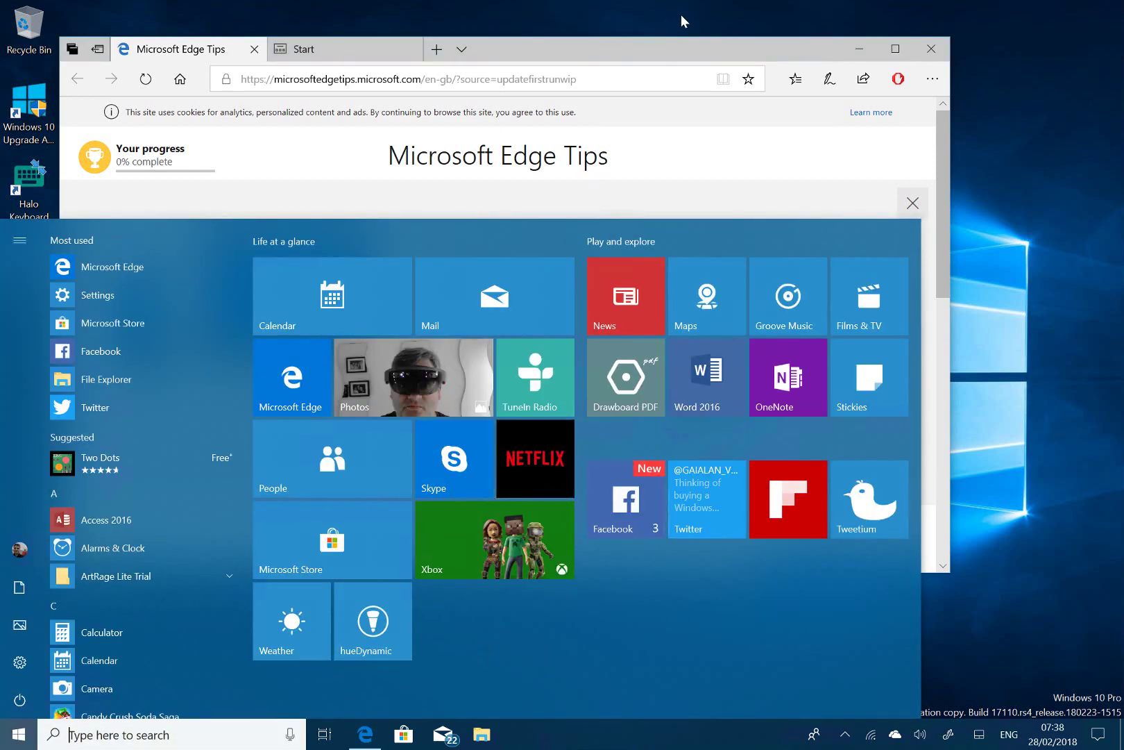
click(700, 57)
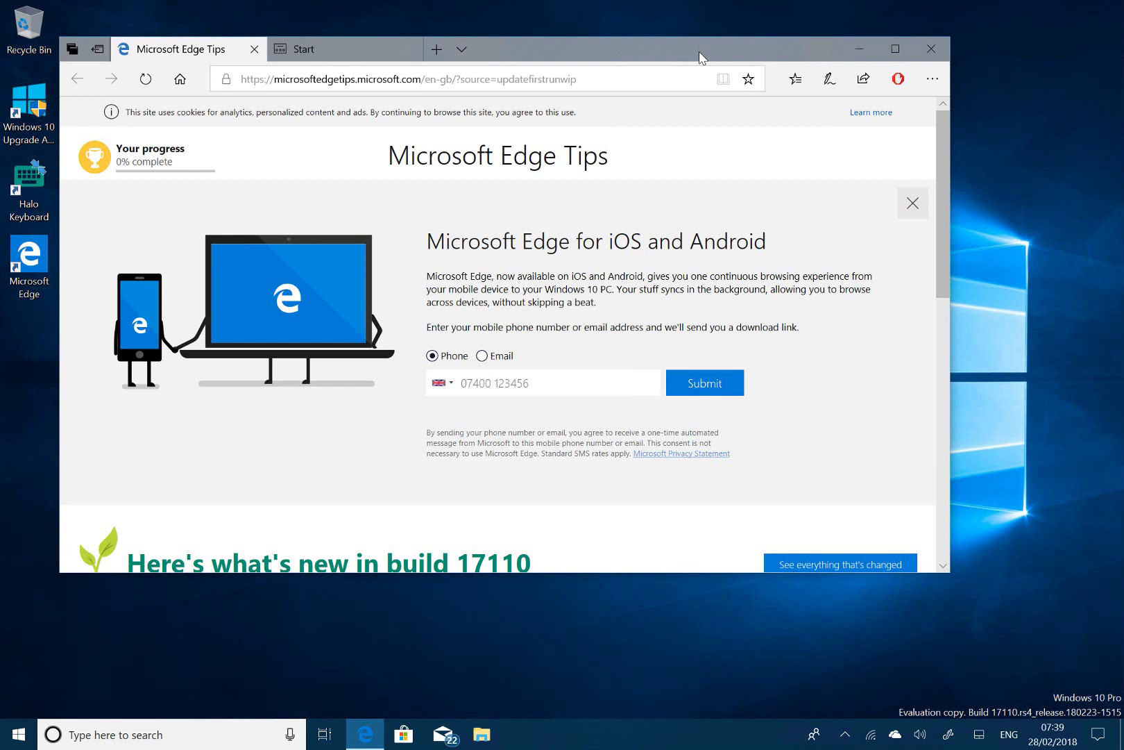
click(828, 91)
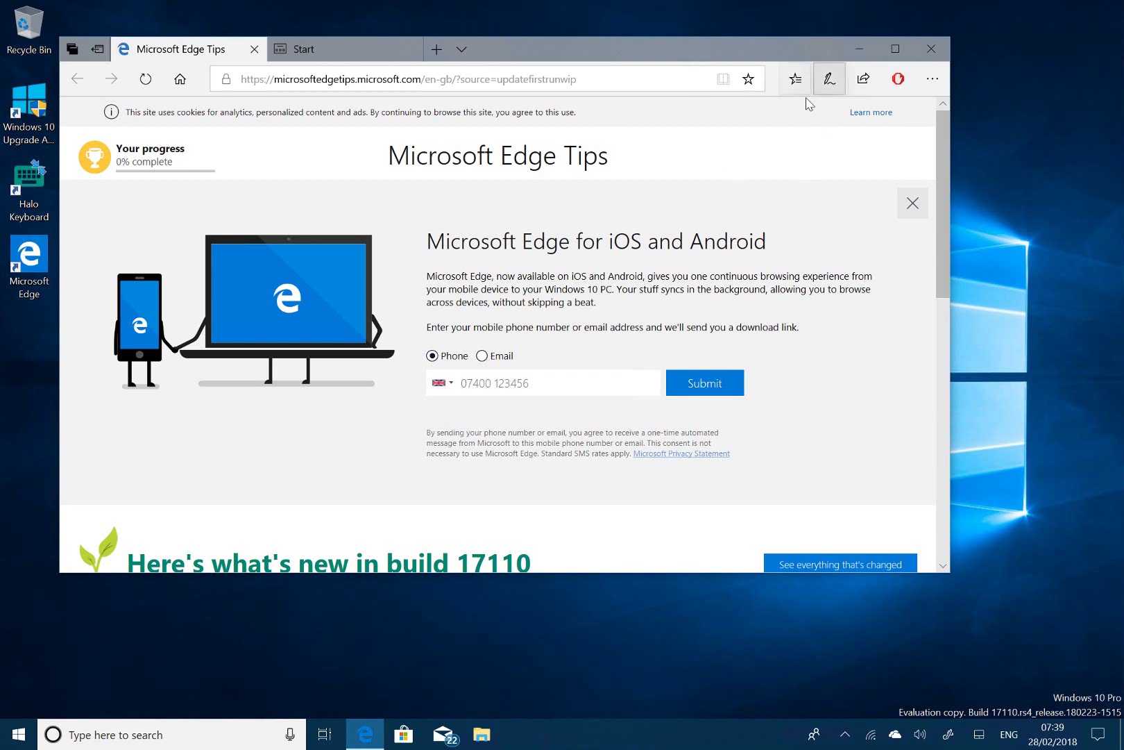